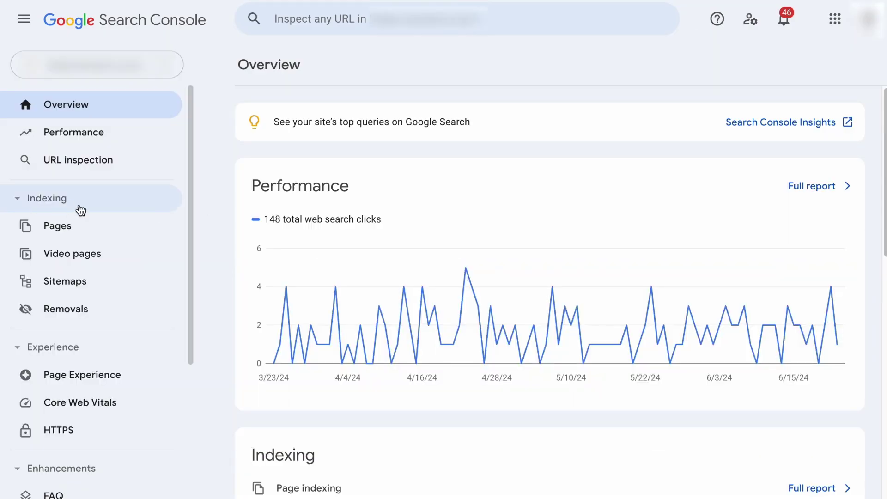
# Step: Open the Page indexing report's Soft 404 issue, which lists the rank-math-t-shirt product URL
pyautogui.click(68, 228)
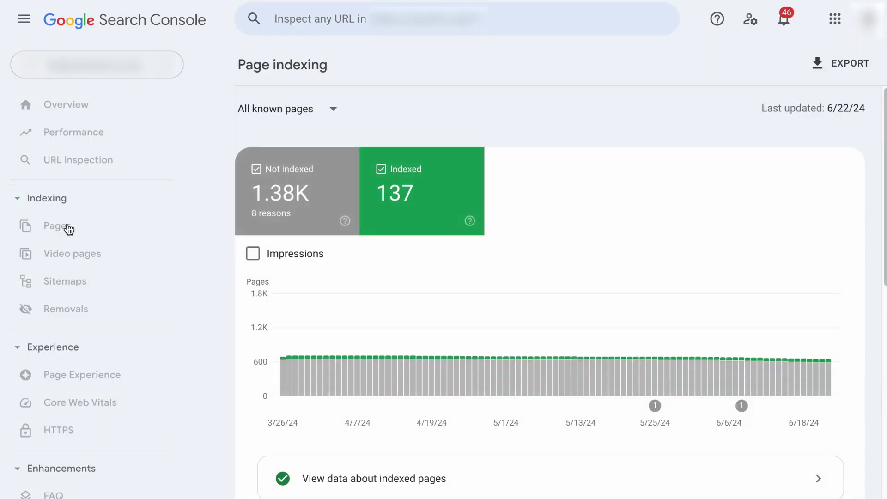
pyautogui.scroll(-7, 376, 250)
pyautogui.scroll(-3, 376, 249)
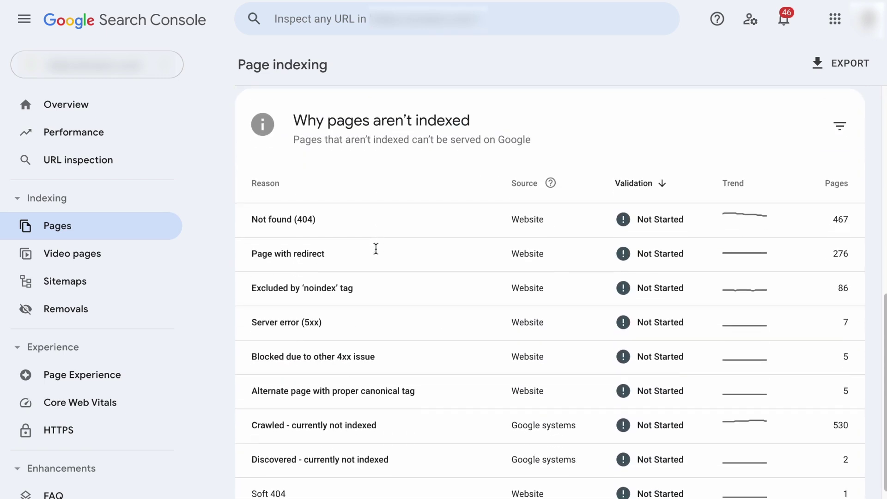
pyautogui.scroll(-1, 377, 252)
pyautogui.scroll(-1, 377, 254)
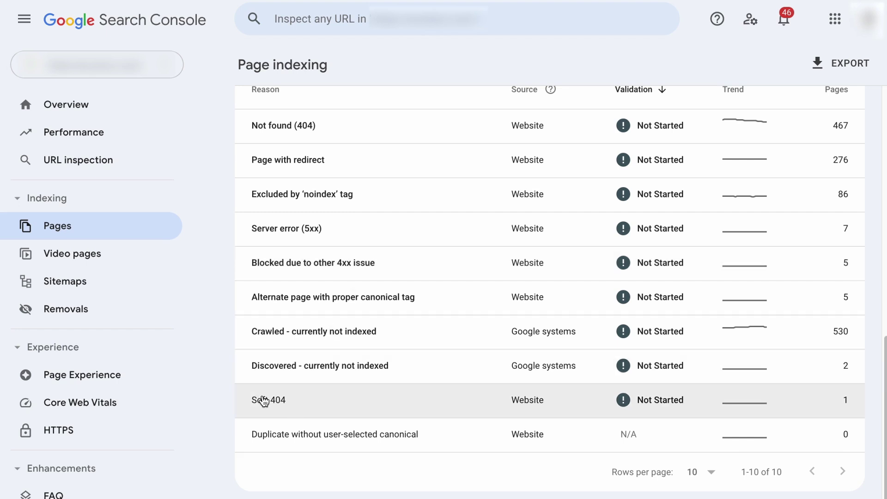
pyautogui.click(317, 413)
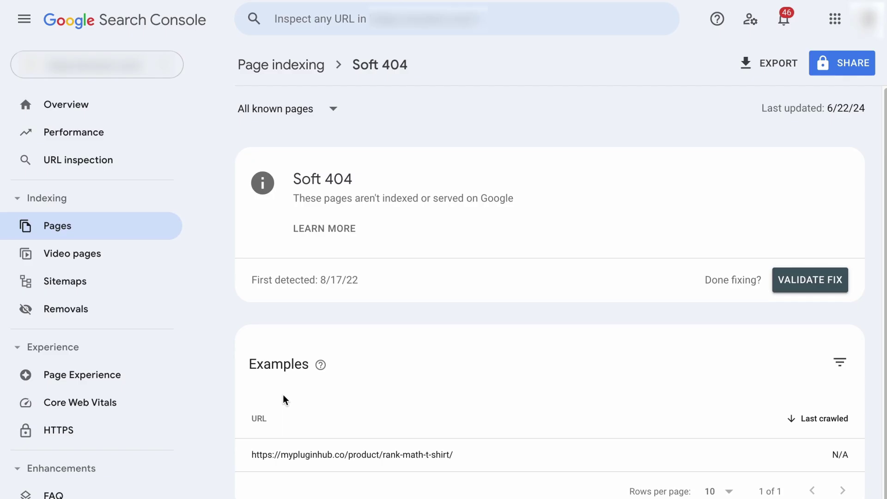
pyautogui.scroll(-1, 291, 405)
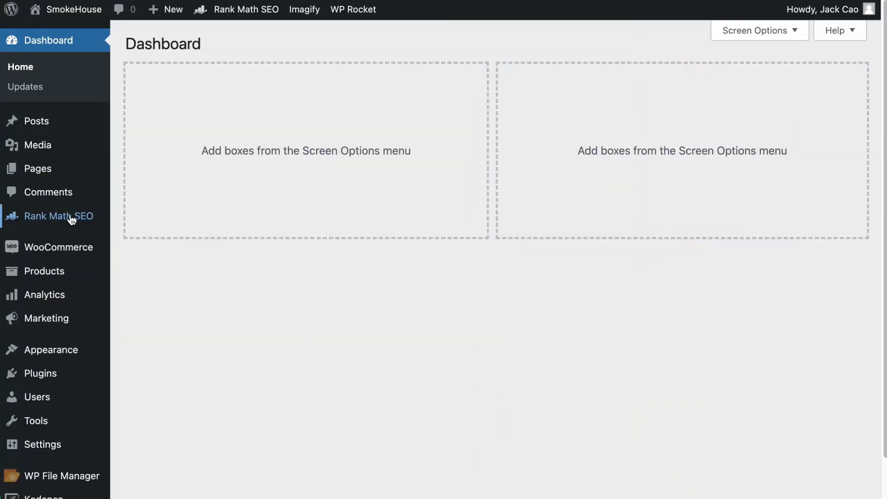
# Step: Filter Rank Math Analytics' Index Status content list to Soft 404, leaving only Rank Math T-Shirt
pyautogui.moveTo(69, 218)
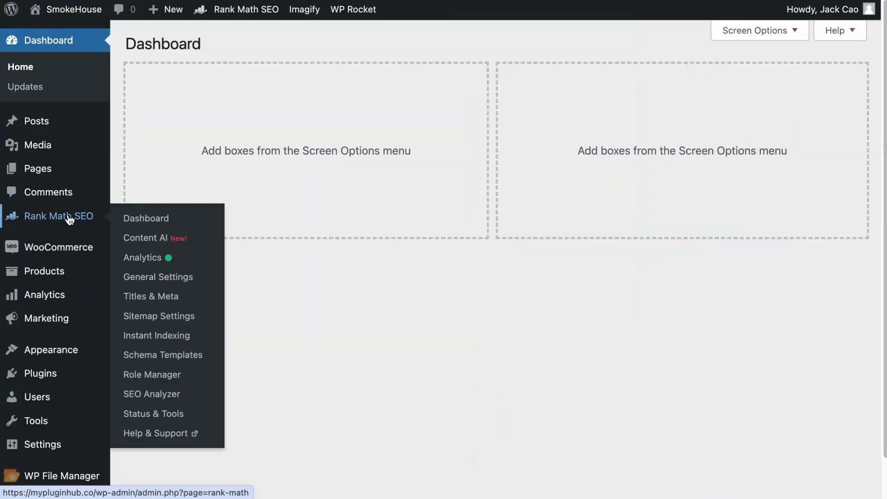
pyautogui.click(143, 266)
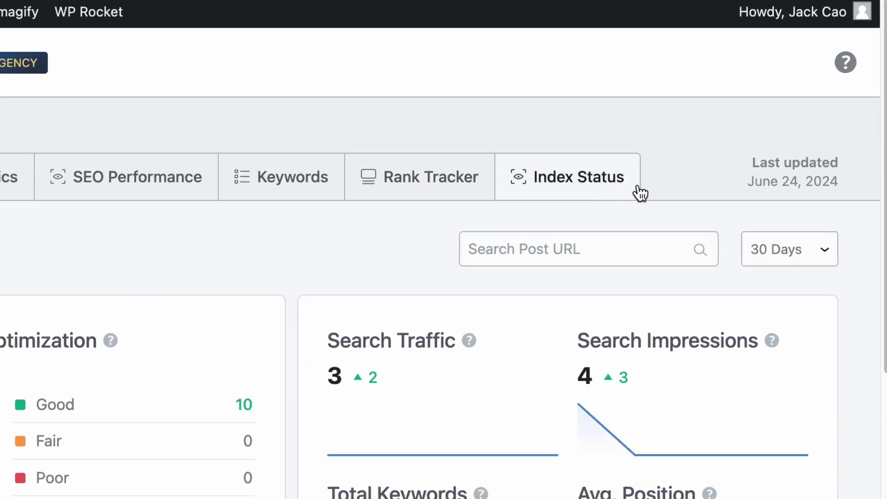
pyautogui.click(595, 184)
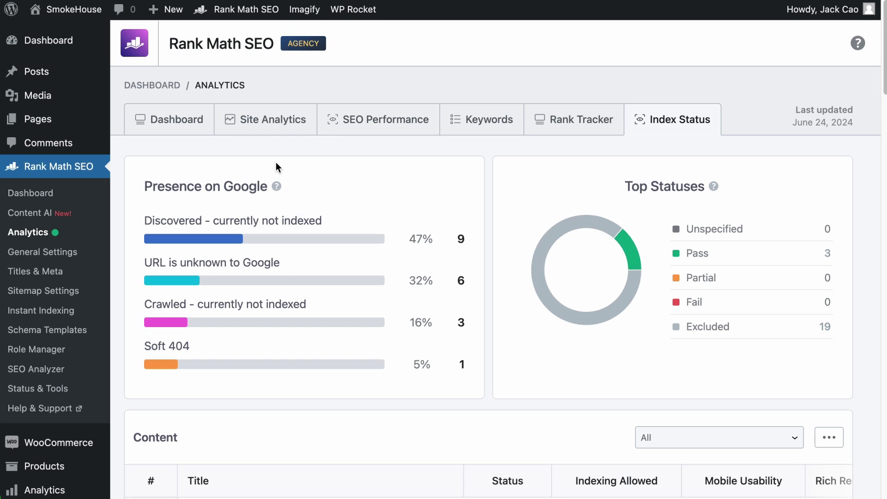
pyautogui.scroll(-5, 276, 162)
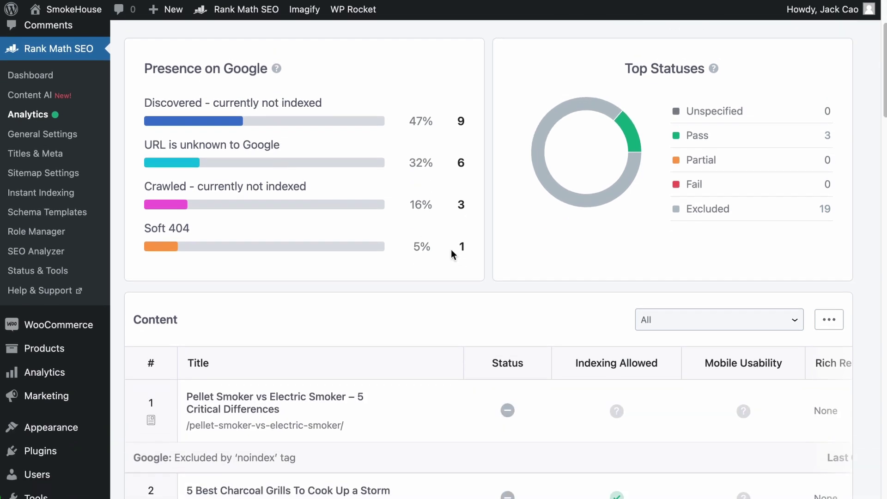
pyautogui.click(701, 332)
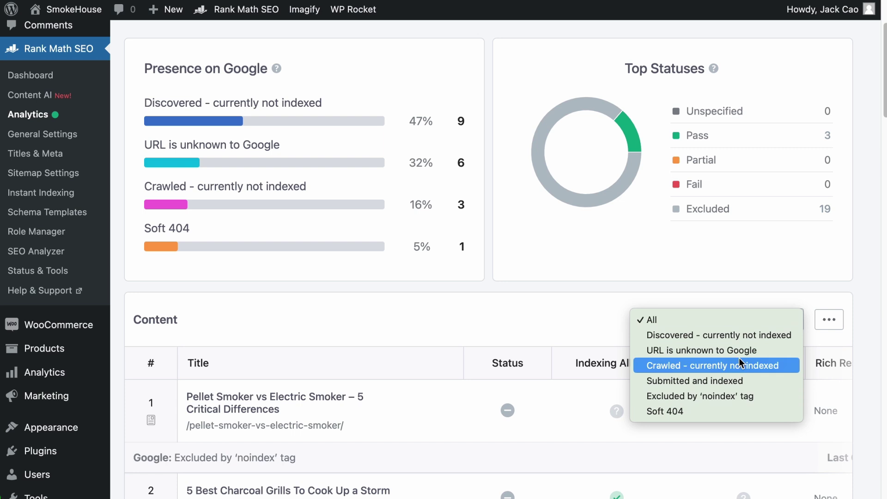
pyautogui.click(685, 411)
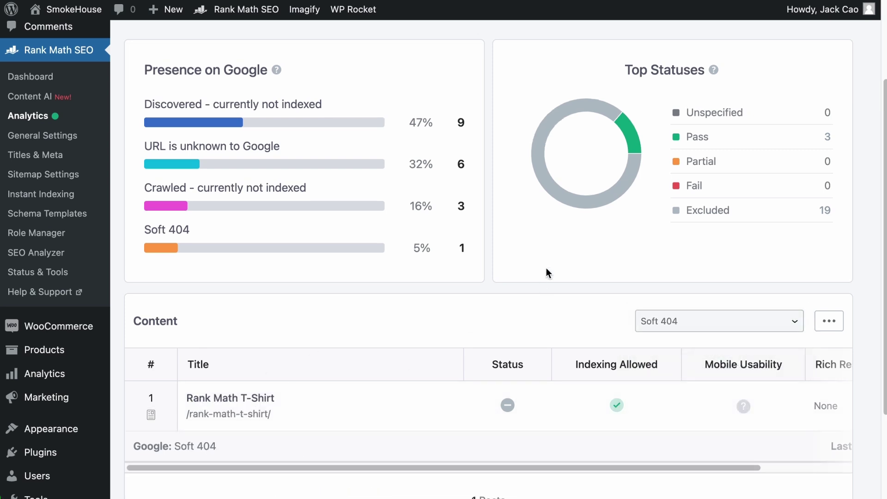
pyautogui.scroll(-2, 546, 270)
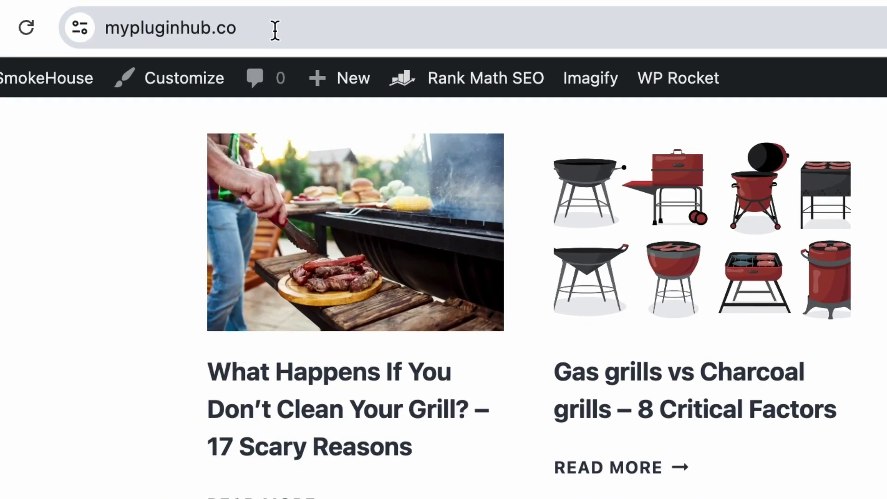
# Step: Load the made-up site address /geeszvrzsg to bring up its 'page can't be found' screen
pyautogui.click(198, 16)
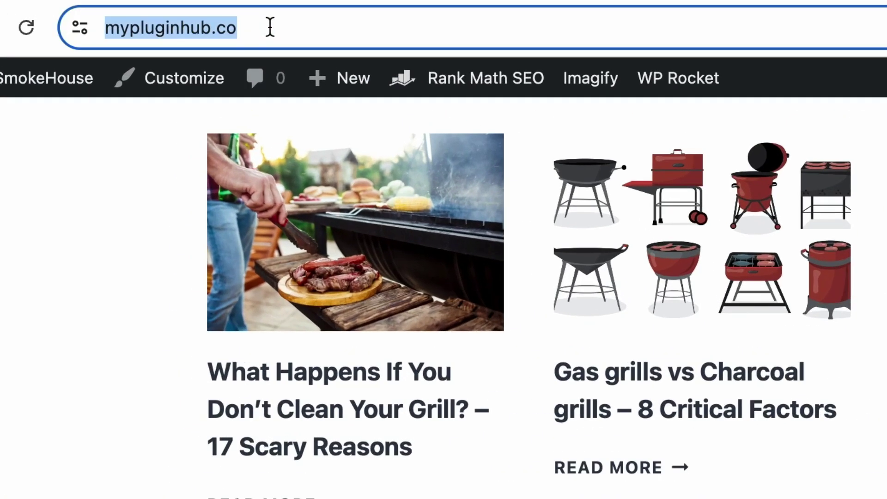
pyautogui.click(270, 26)
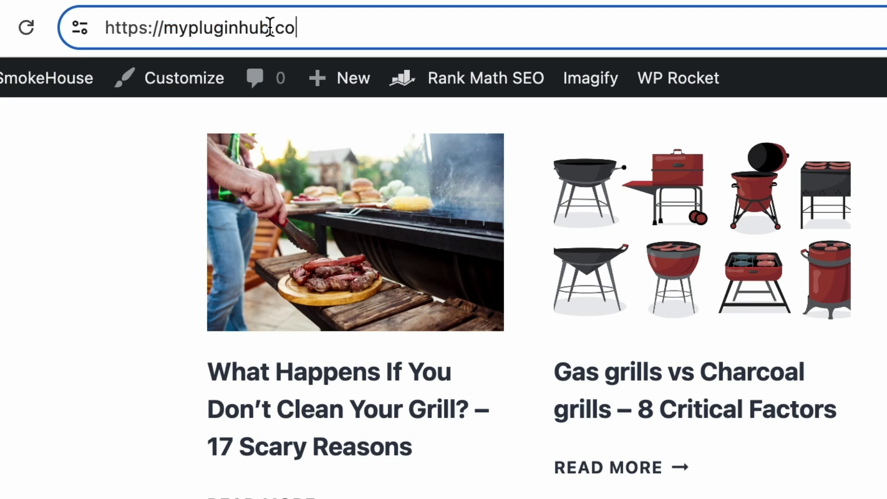
pyautogui.write('/')
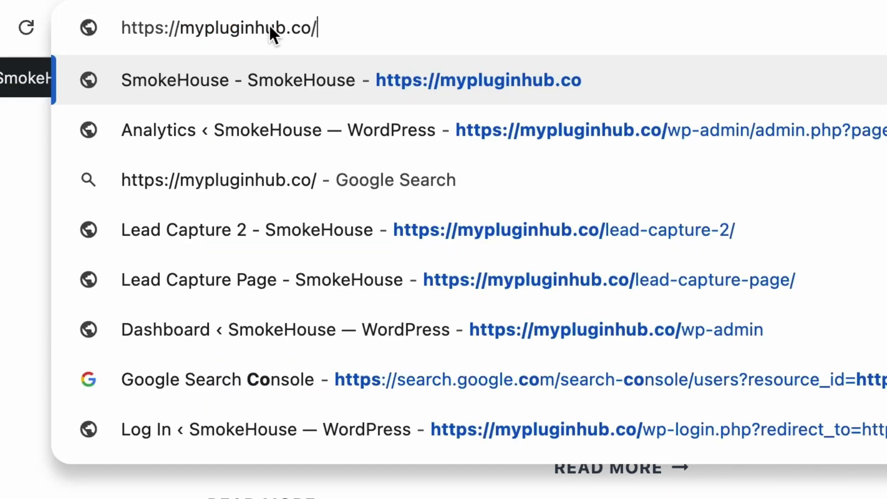
pyautogui.write('geeszvrzsg')
pyautogui.press('Return')
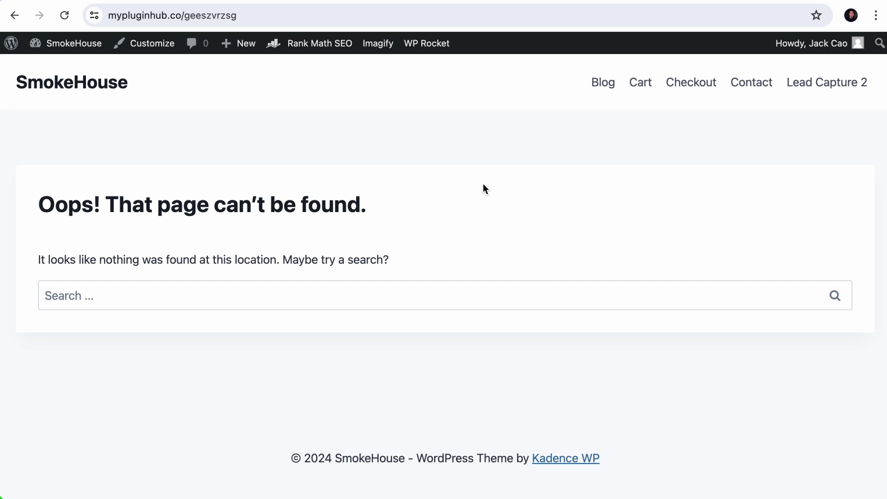
pyautogui.rightClick(435, 143)
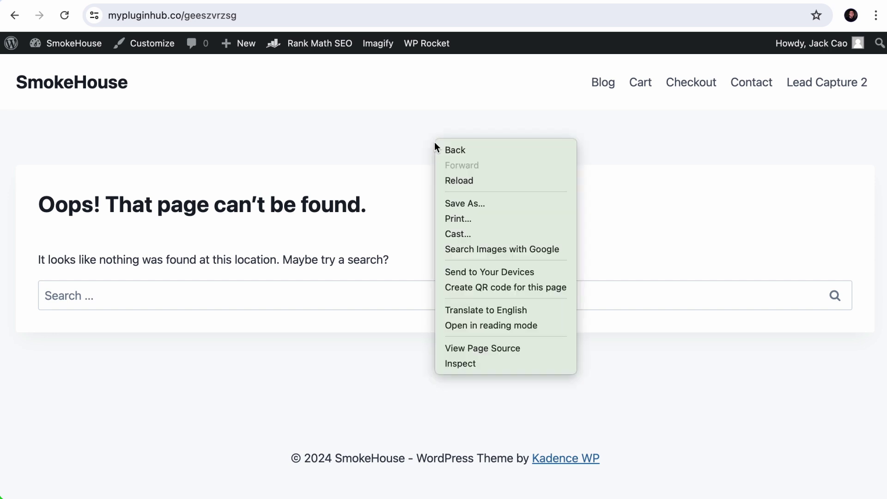
# Step: Open DevTools on the error page and dock it to the right side
pyautogui.click(467, 366)
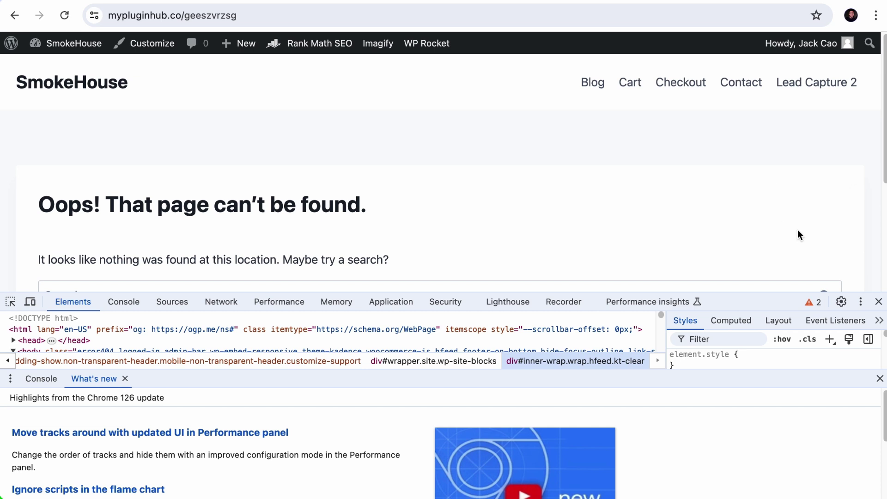
pyautogui.click(861, 303)
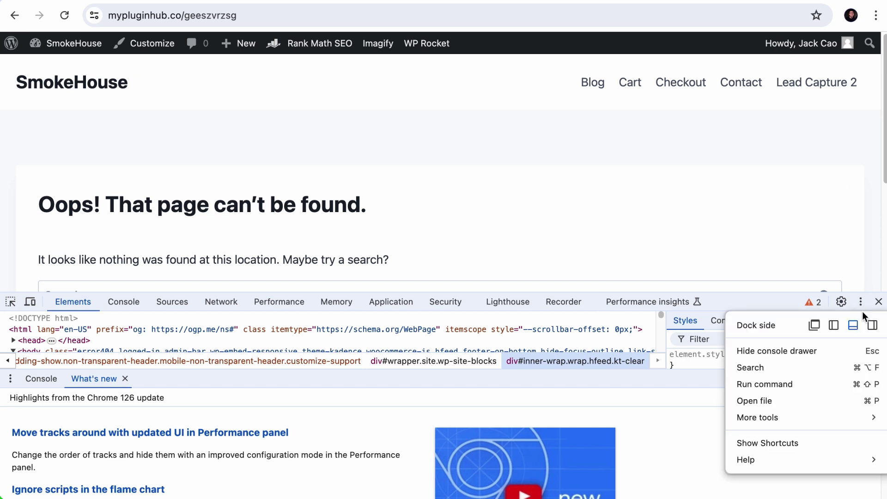
pyautogui.click(872, 326)
# Step: Record the error page's network requests in the Network panel while reloading it
pyautogui.click(860, 42)
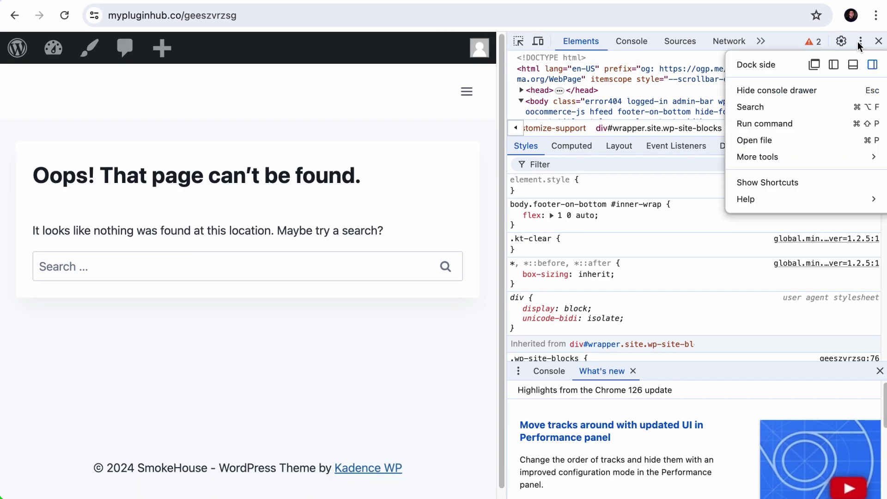
pyautogui.click(787, 16)
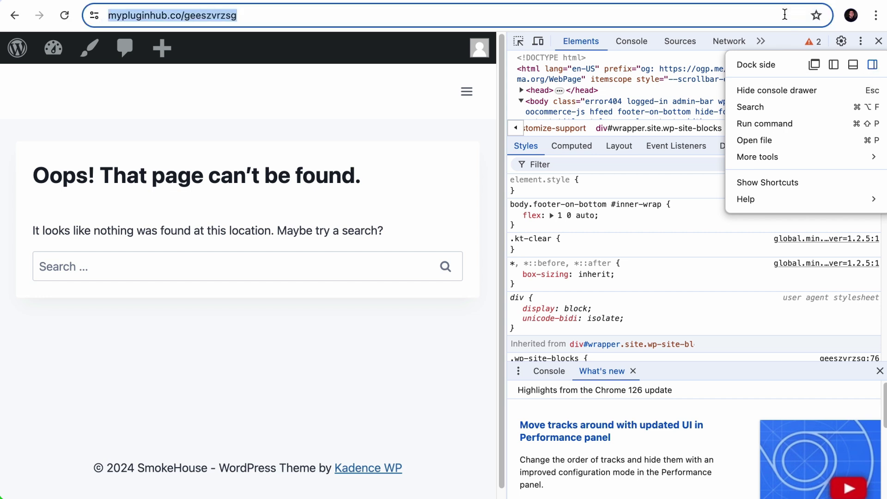
pyautogui.click(739, 44)
pyautogui.click(735, 44)
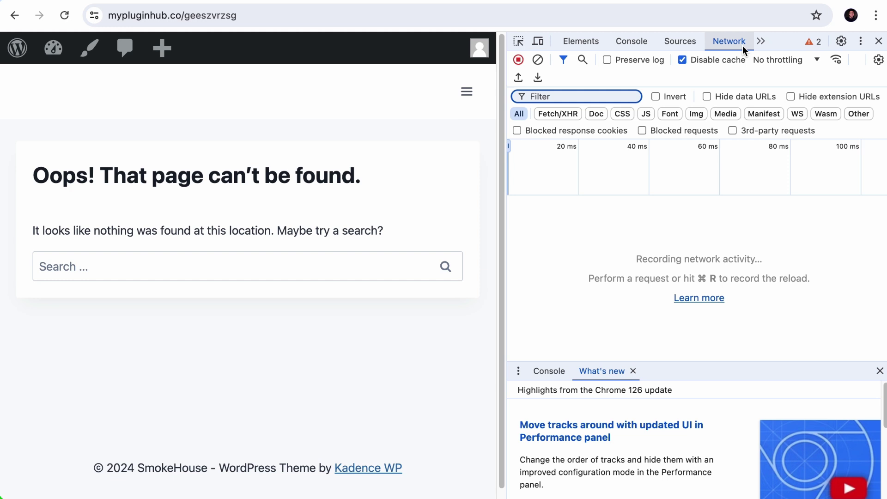
pyautogui.click(760, 42)
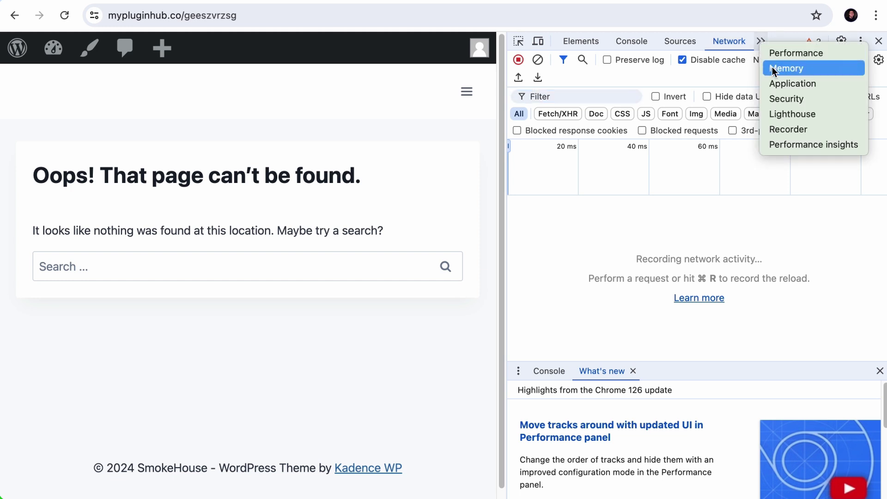
pyautogui.click(716, 43)
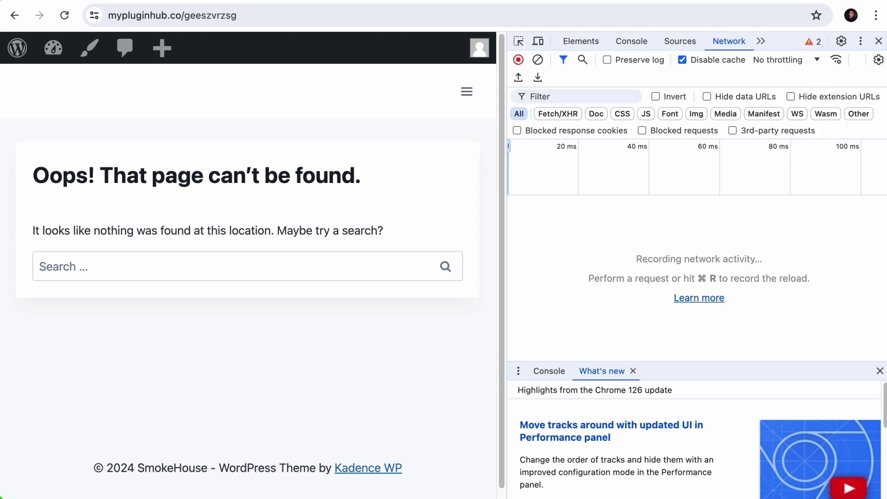
pyautogui.click(65, 15)
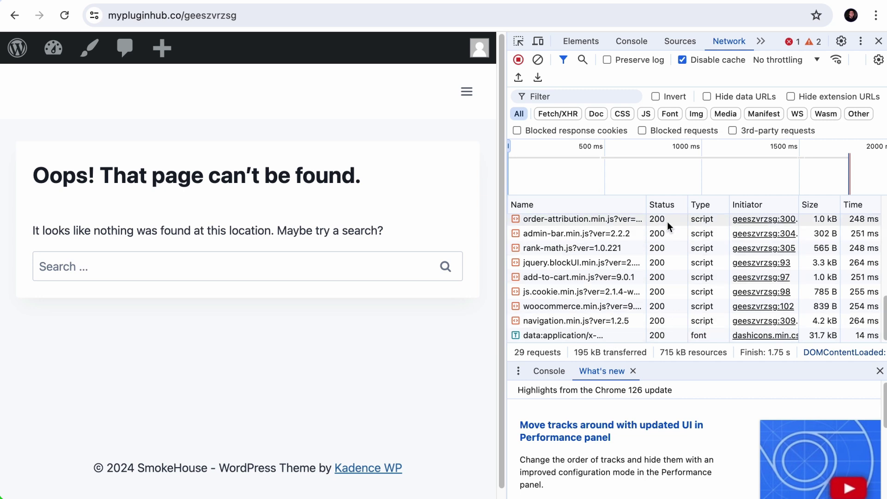
# Step: Scroll the Network request list to the top to confirm the document request returns 404
pyautogui.scroll(1, 706, 254)
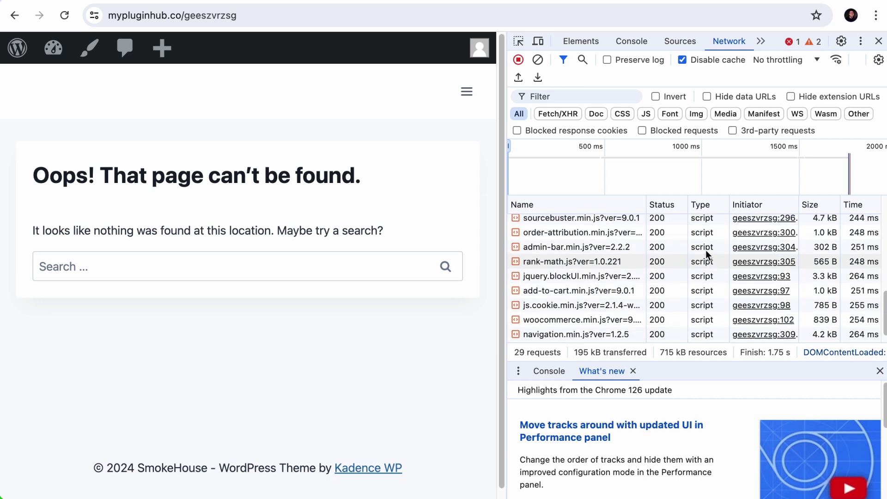
pyautogui.scroll(5, 706, 254)
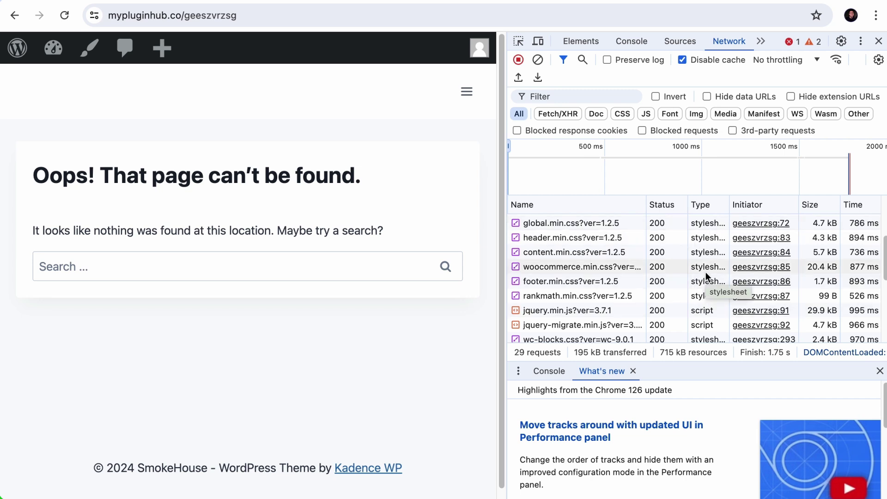
pyautogui.scroll(4, 706, 271)
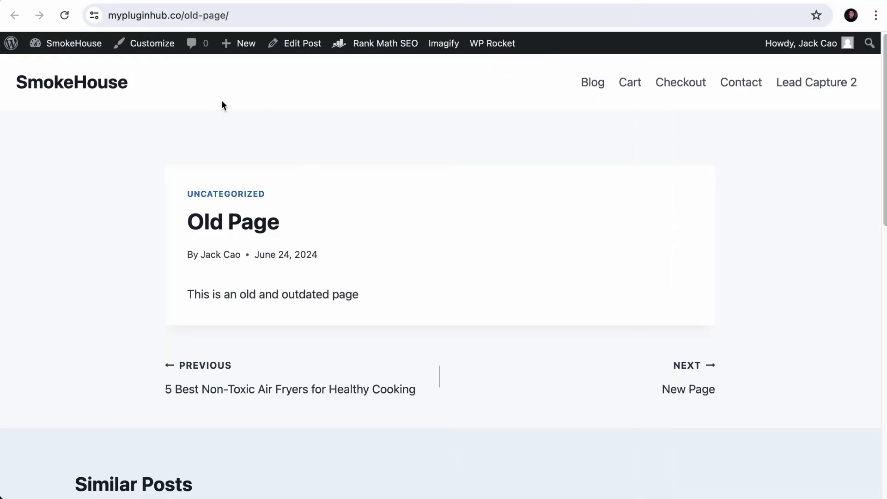
# Step: Open the New Page post at /new-page/, then head to the WordPress admin Dashboard
pyautogui.click(276, 14)
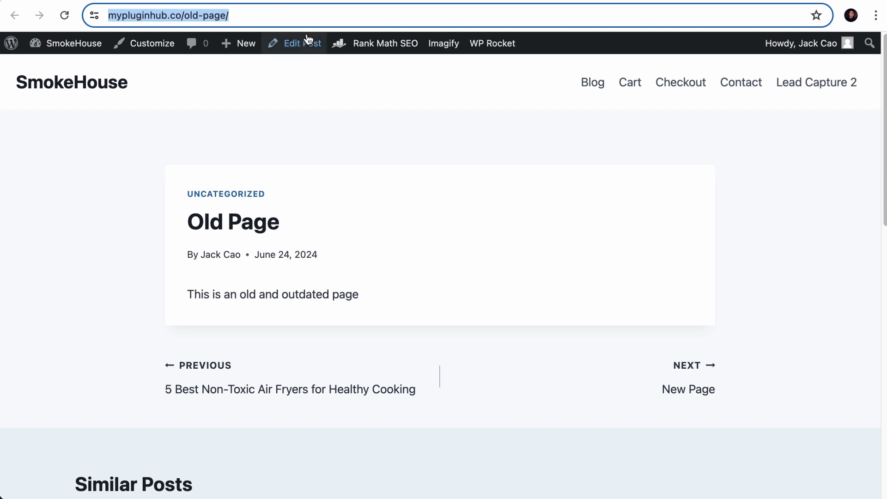
pyautogui.press('Return')
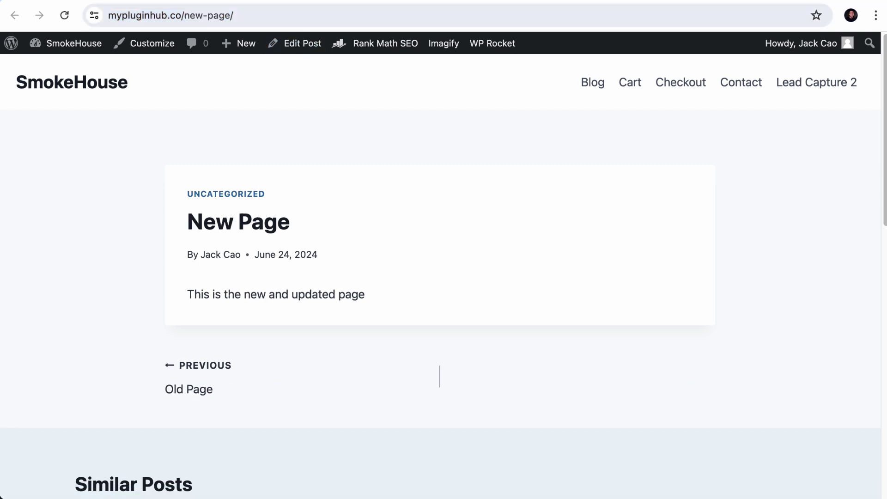
pyautogui.click(260, 14)
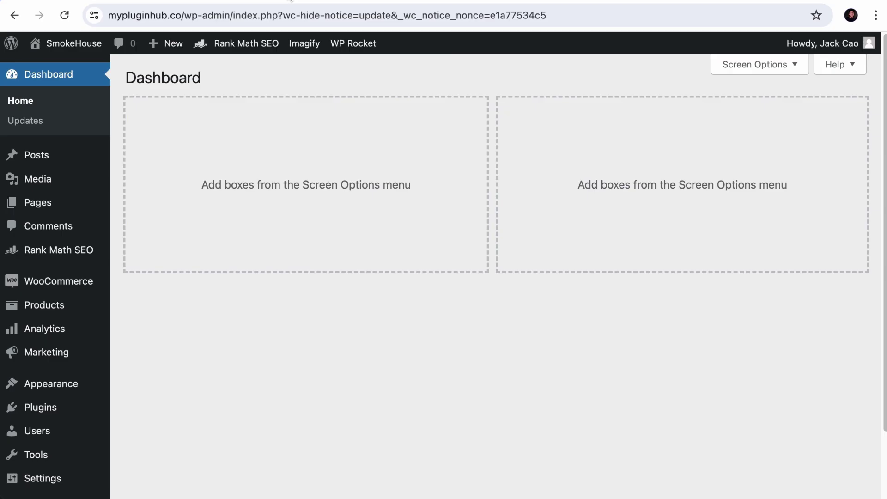
# Step: Enable the Redirections module on the Rank Math Dashboard and view its empty redirections list
pyautogui.moveTo(90, 264)
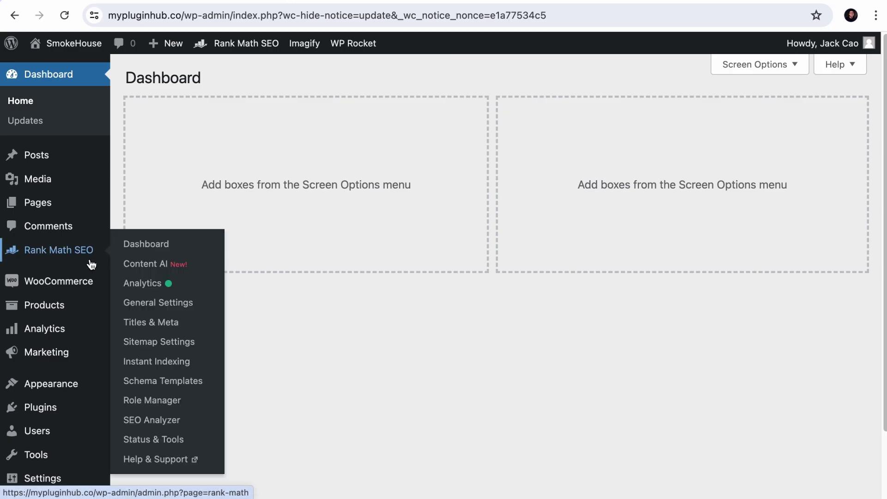
pyautogui.click(129, 245)
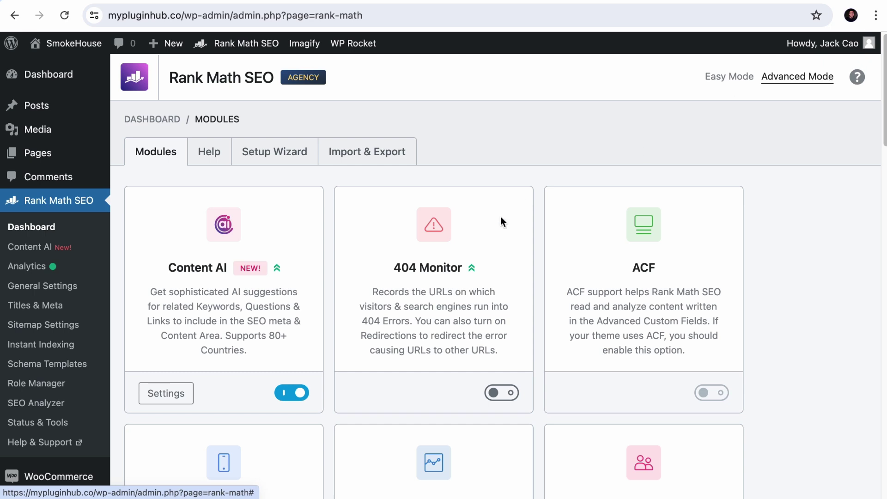
pyautogui.scroll(-20, 485, 229)
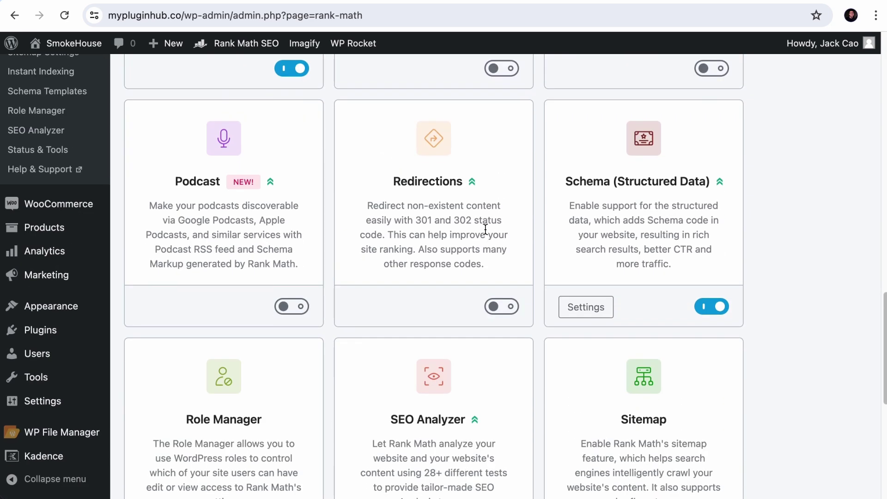
pyautogui.click(505, 308)
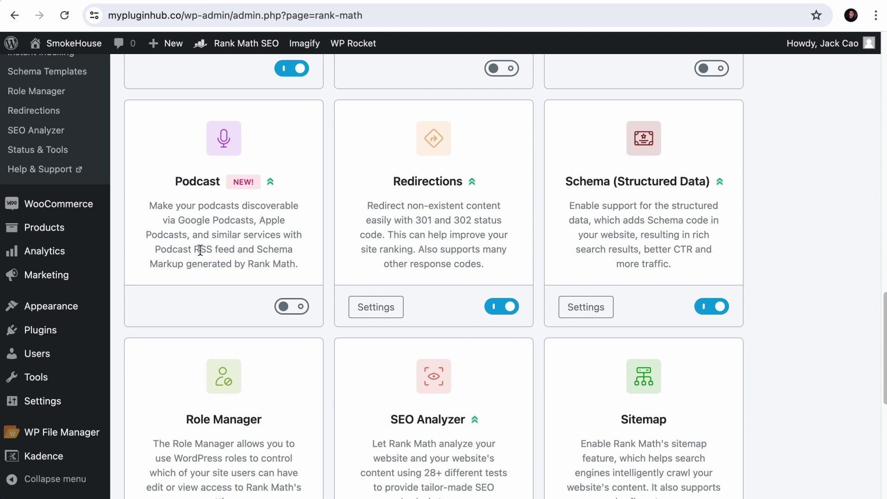
pyautogui.scroll(3, 200, 250)
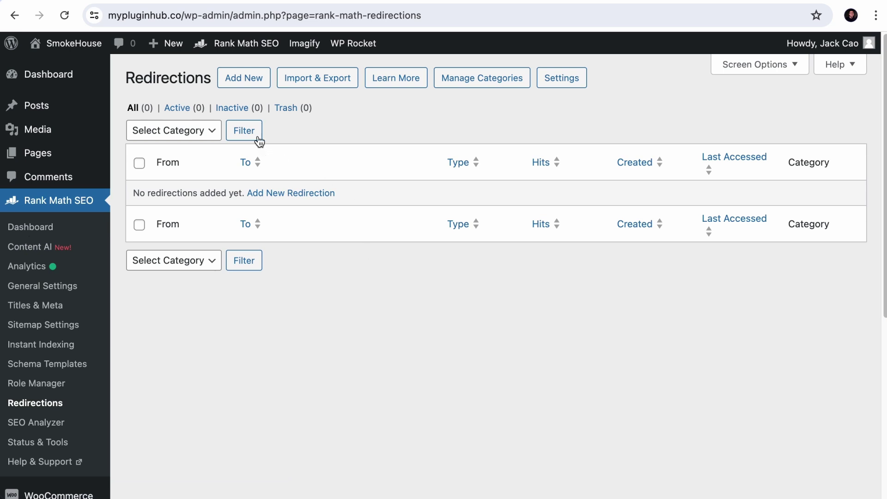
# Step: Start a new redirection with the copied old-page URL as its Source
pyautogui.click(239, 82)
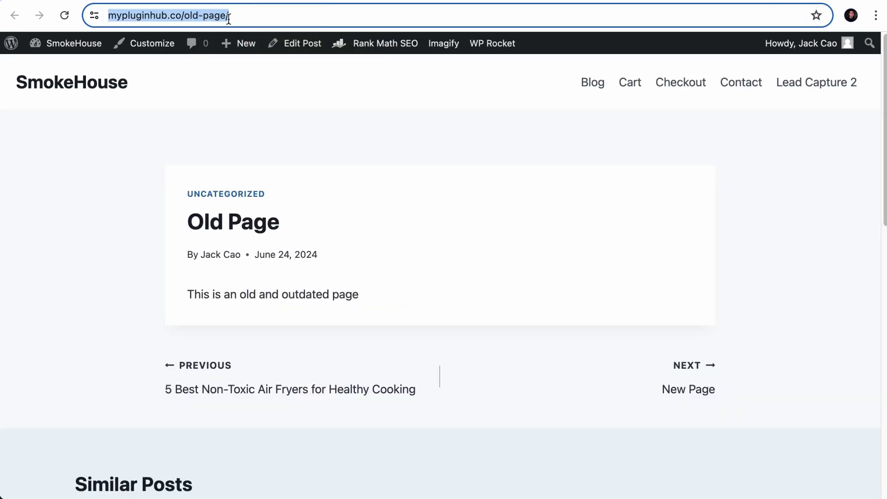
pyautogui.rightClick(228, 18)
pyautogui.click(246, 136)
pyautogui.click(292, 1)
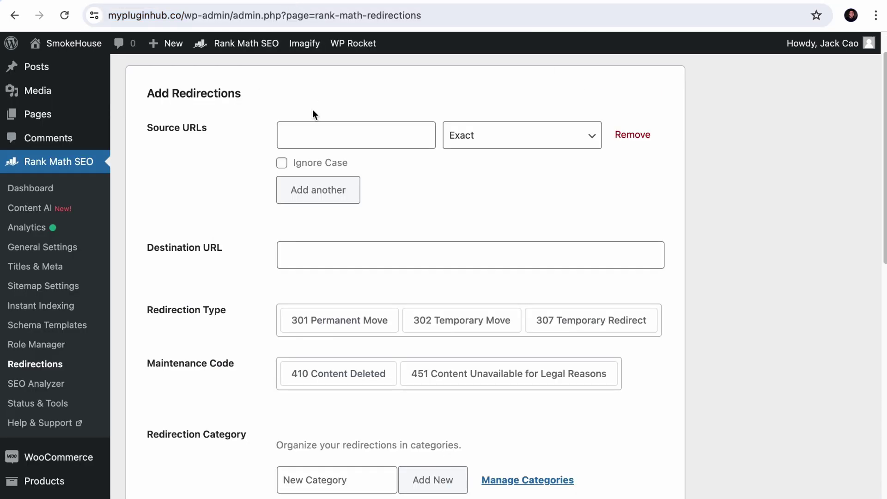
pyautogui.rightClick(314, 128)
pyautogui.click(366, 222)
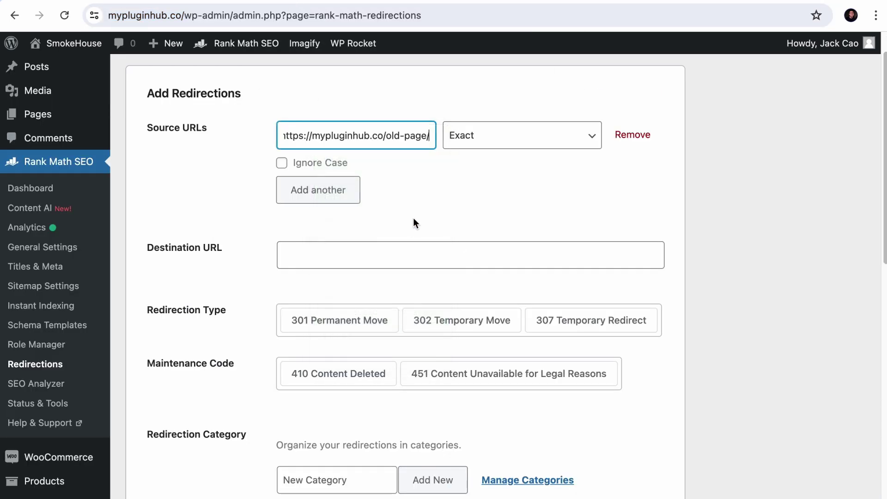
pyautogui.click(306, 254)
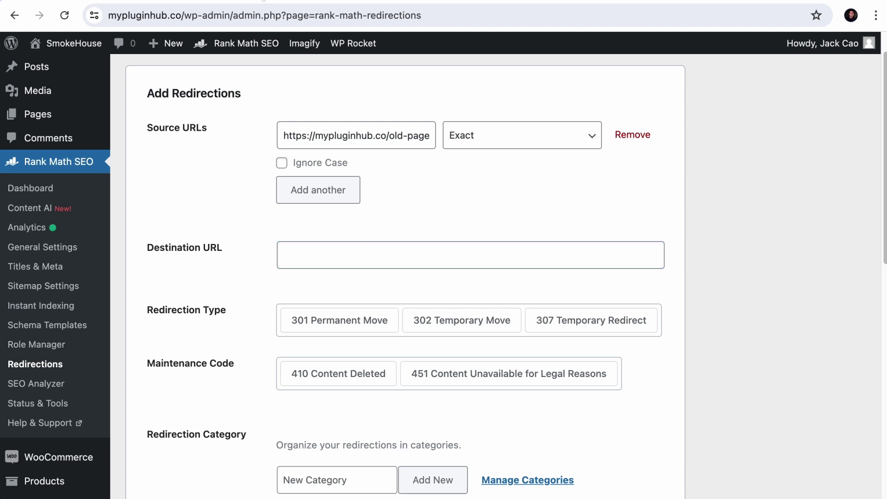
# Step: Set the copied new-page URL as Destination, choose 301 Permanent Move, and save the redirection
pyautogui.click(247, 1)
pyautogui.rightClick(220, 19)
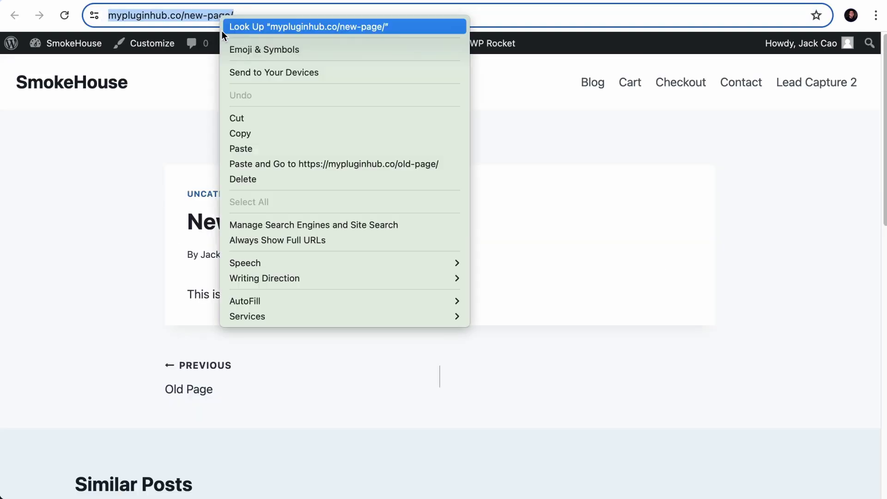
pyautogui.click(244, 133)
pyautogui.click(289, 1)
pyautogui.rightClick(332, 254)
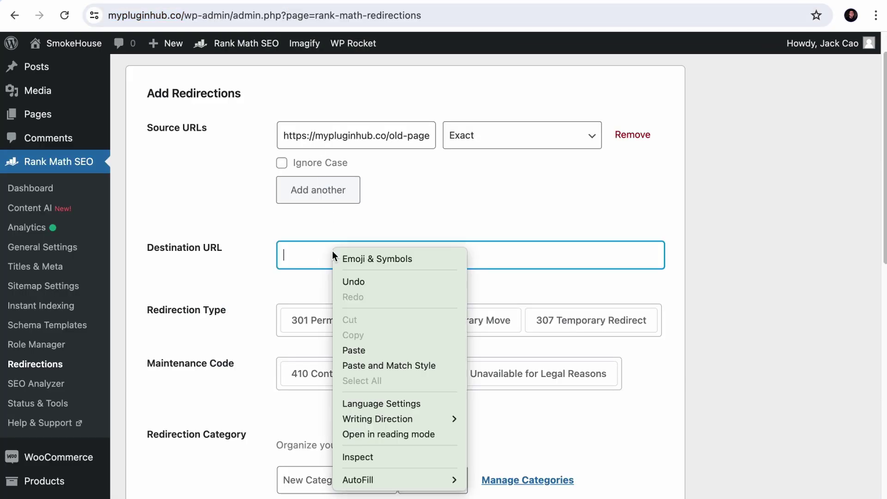
pyautogui.click(358, 349)
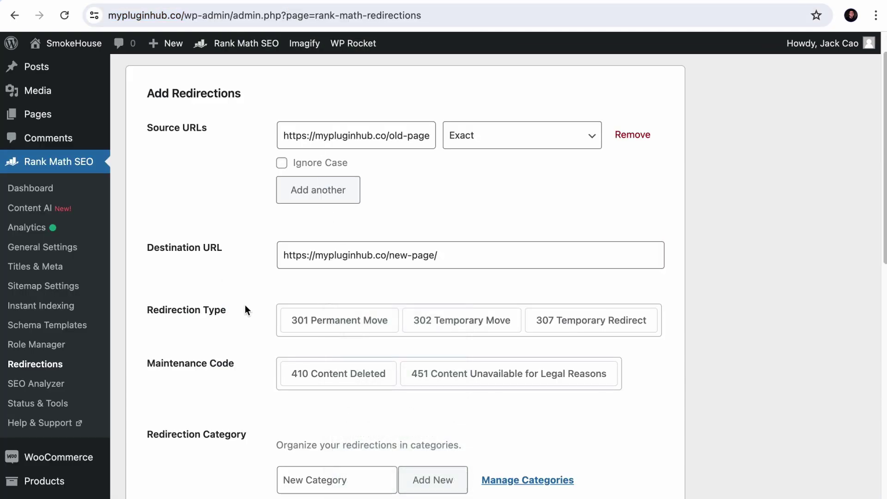
pyautogui.click(325, 320)
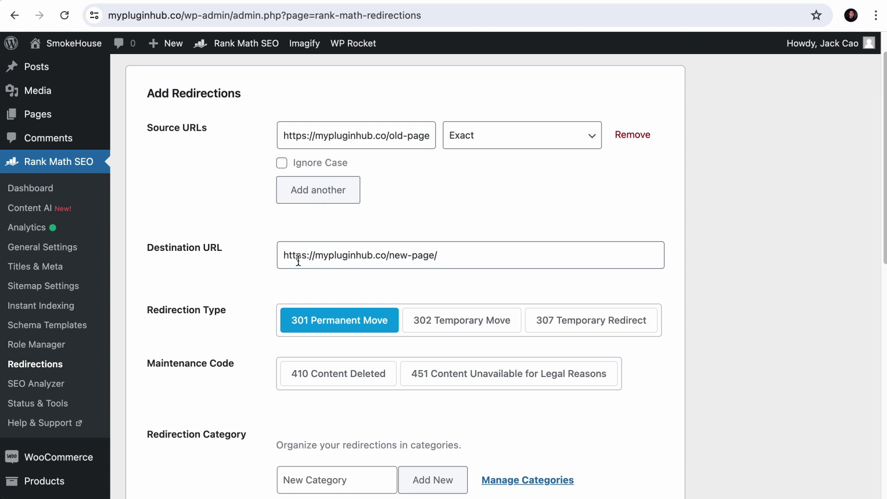
pyautogui.scroll(-6, 415, 290)
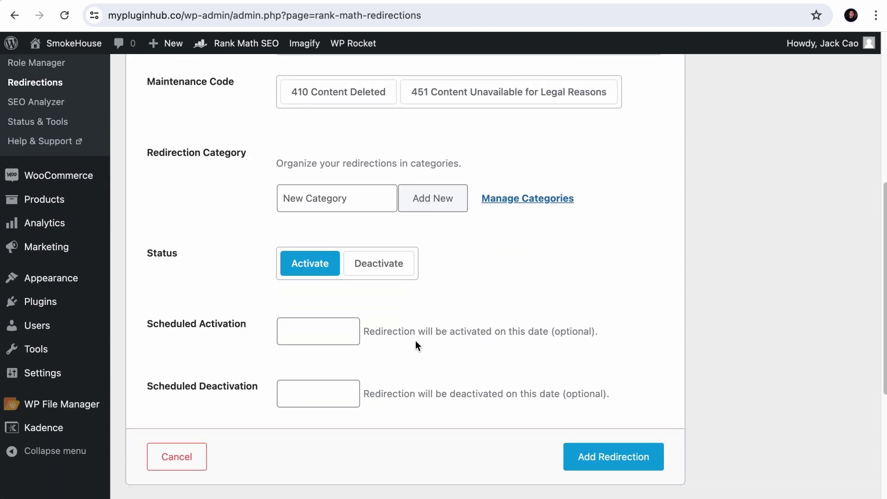
pyautogui.scroll(-3, 614, 372)
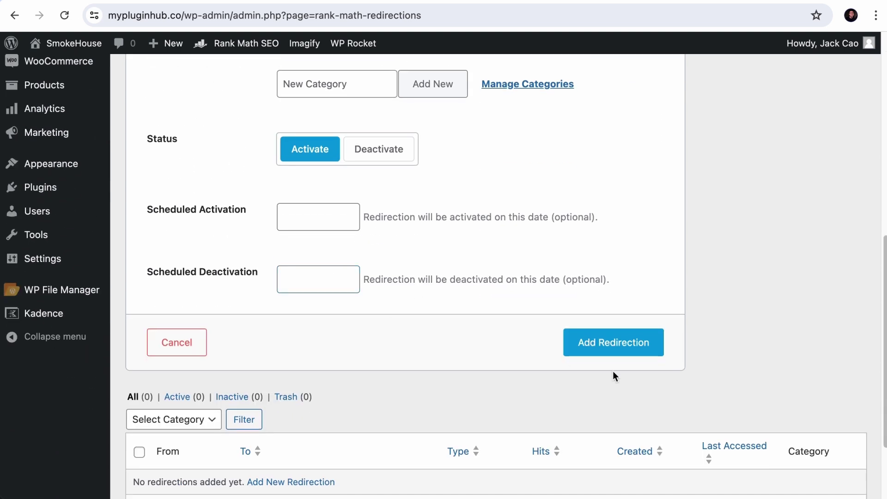
pyautogui.click(631, 349)
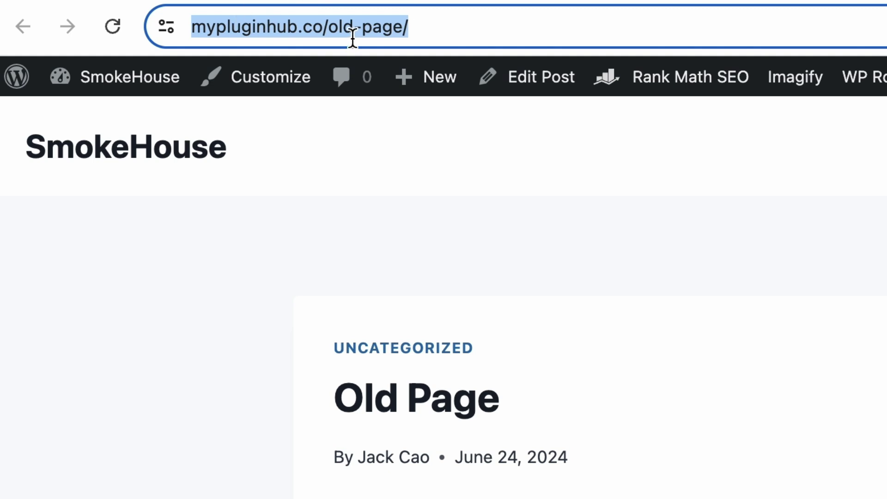
# Step: Reload /old-page/ in the browser to test the new 301 redirect
pyautogui.click(121, 24)
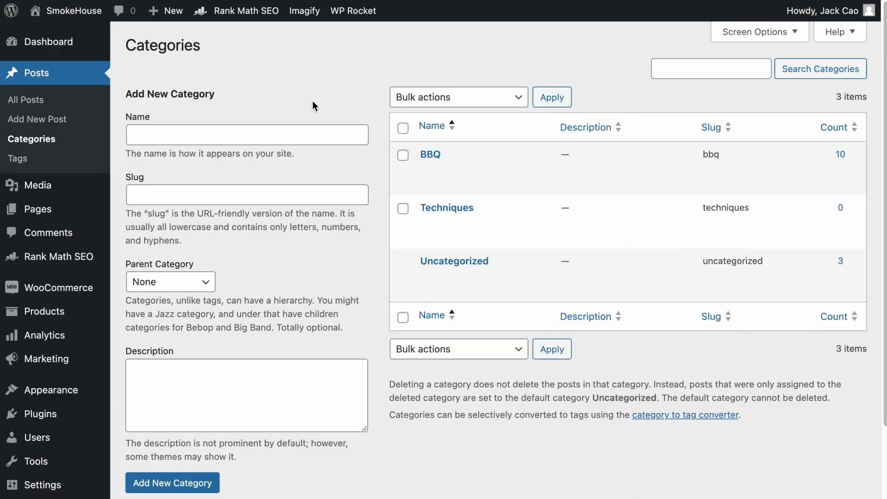
# Step: Check the empty Techniques category archive, then view Tags showing Electric Smokers and Pellet Smokers with 0 posts
pyautogui.moveTo(499, 245)
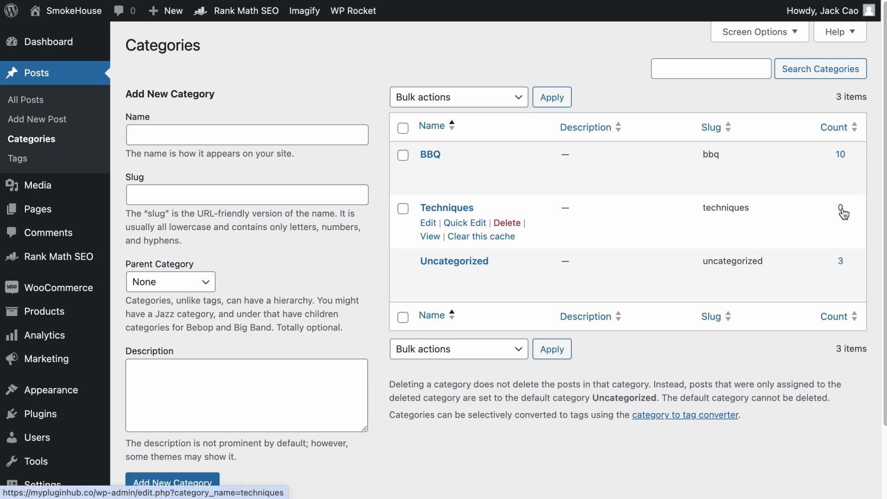
pyautogui.rightClick(430, 236)
pyautogui.click(462, 240)
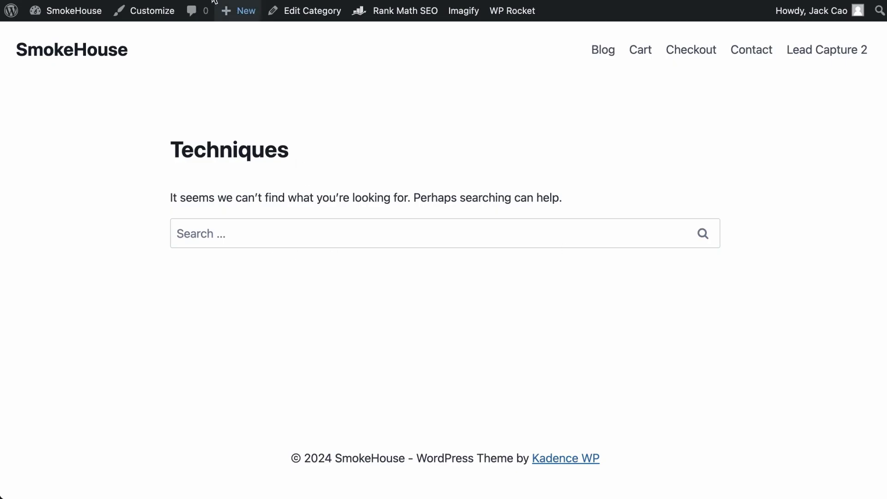
pyautogui.press('super+w')
pyautogui.click(32, 159)
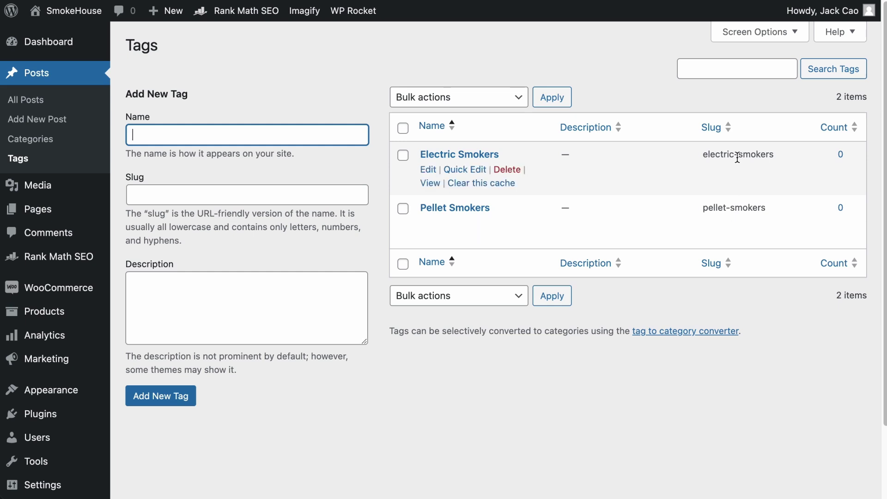
# Step: In Rank Math Titles & Meta, leave Noindex Empty Category and Tag Archives on and save
pyautogui.moveTo(85, 266)
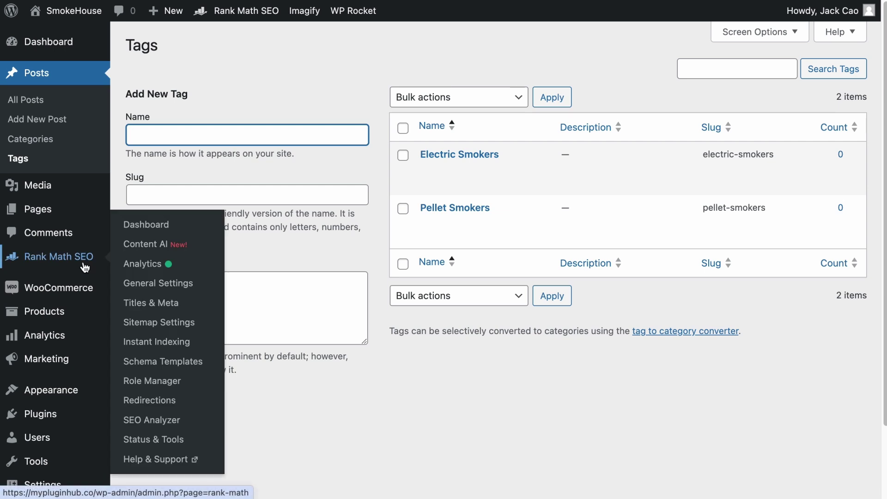
pyautogui.click(139, 311)
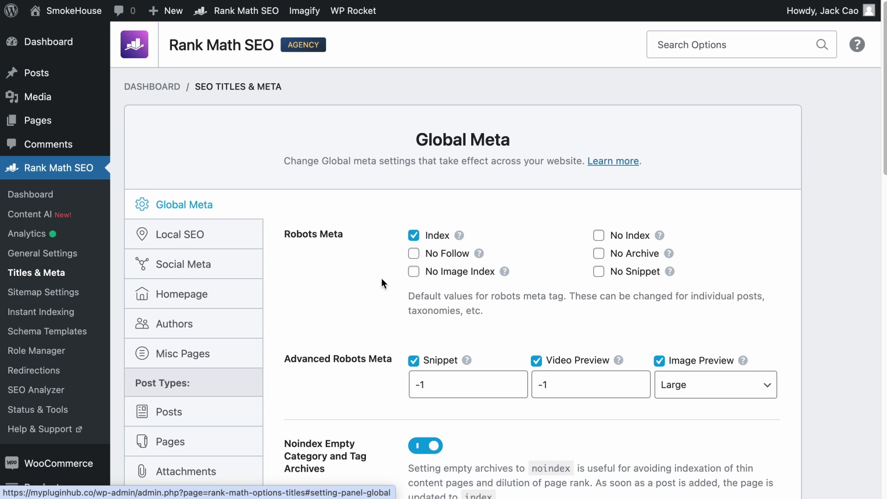
pyautogui.scroll(-5, 381, 278)
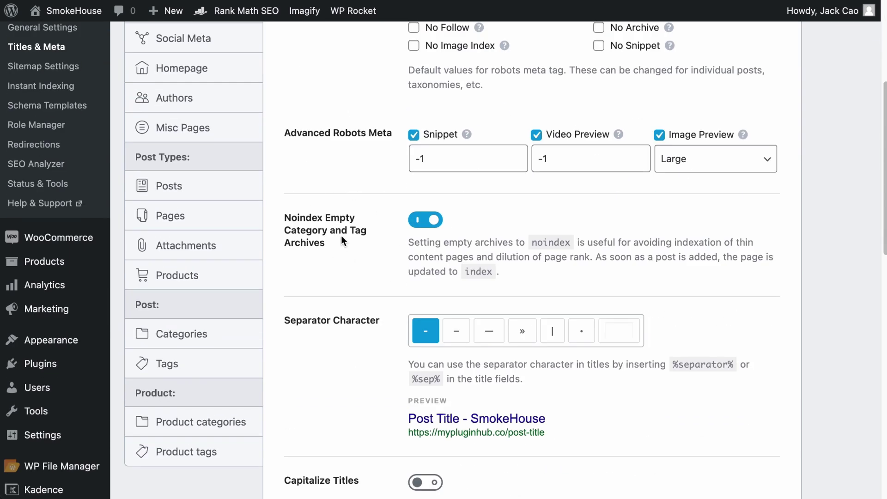
pyautogui.moveTo(285, 215); pyautogui.dragTo(345, 239)
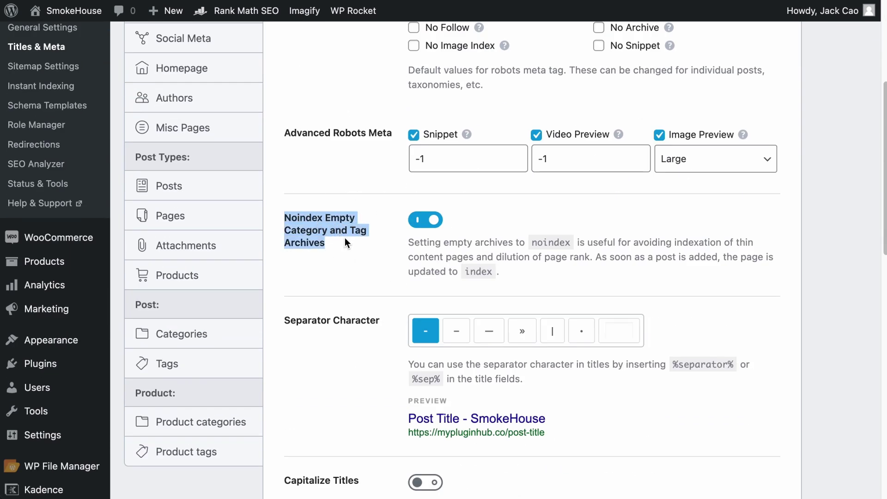
pyautogui.click(428, 223)
pyautogui.click(429, 223)
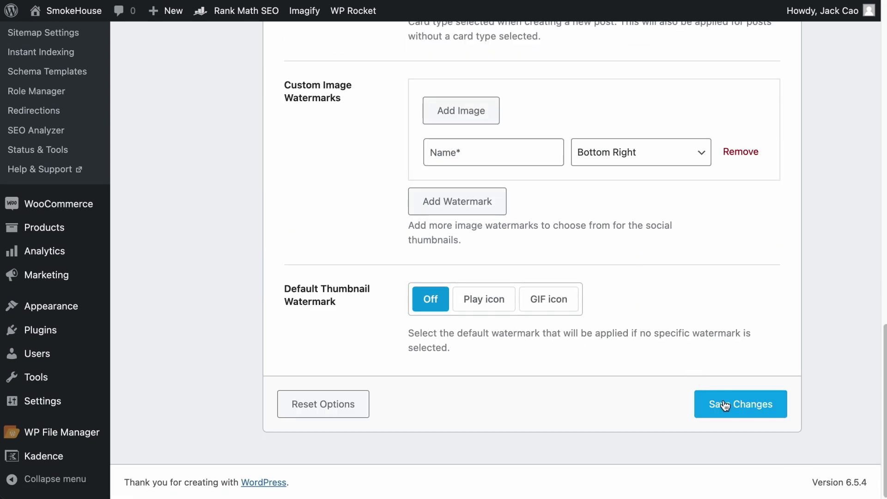
pyautogui.click(722, 402)
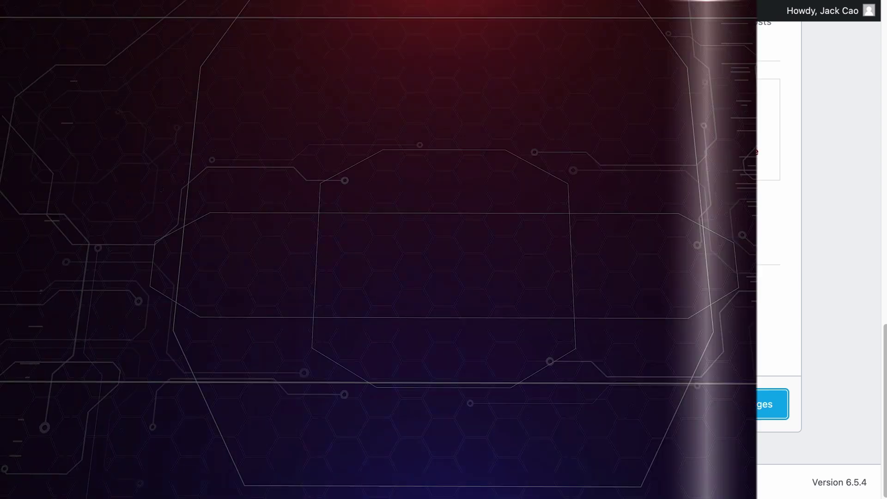